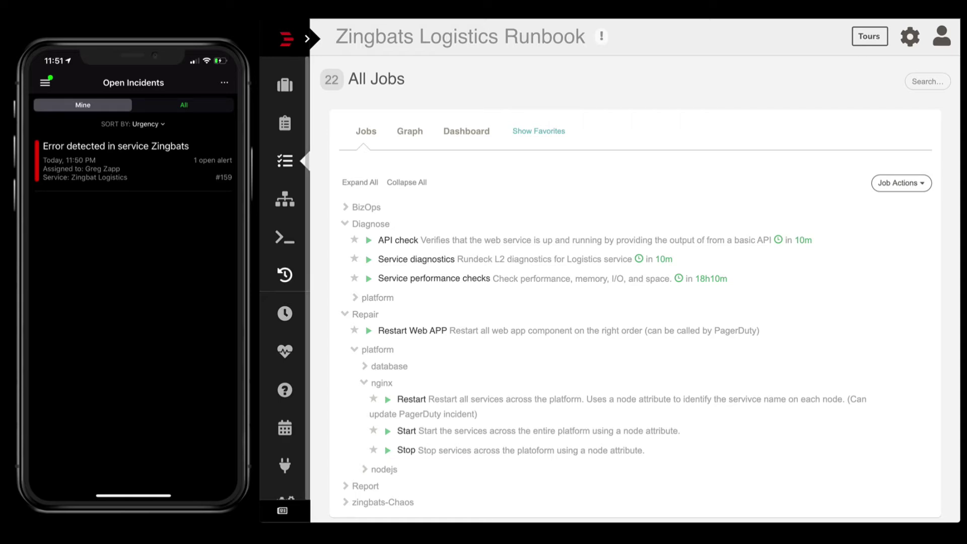
Open the executions history showing Service performance checks run #11918 in progress.
click(285, 274)
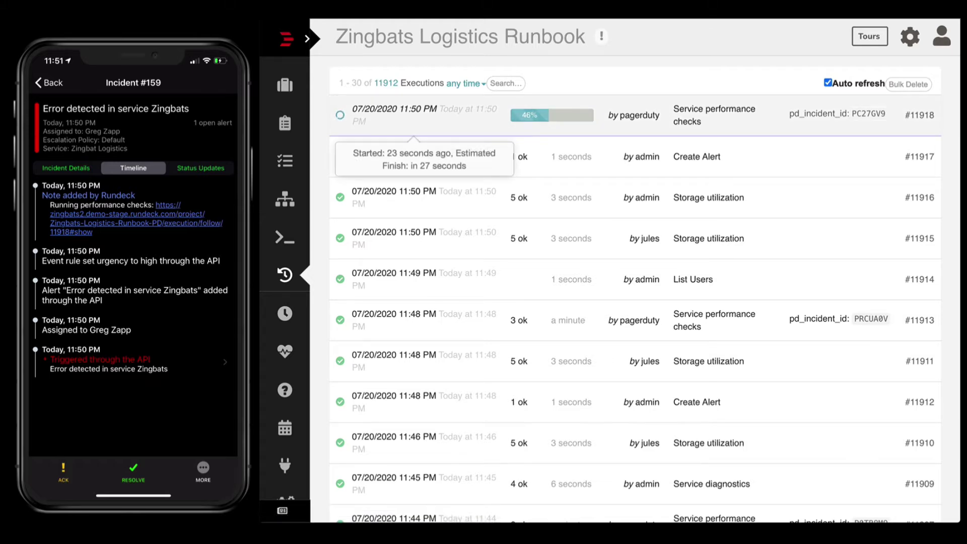
Open running execution #11918 and show its log output with uptime and vmstat results.
click(395, 114)
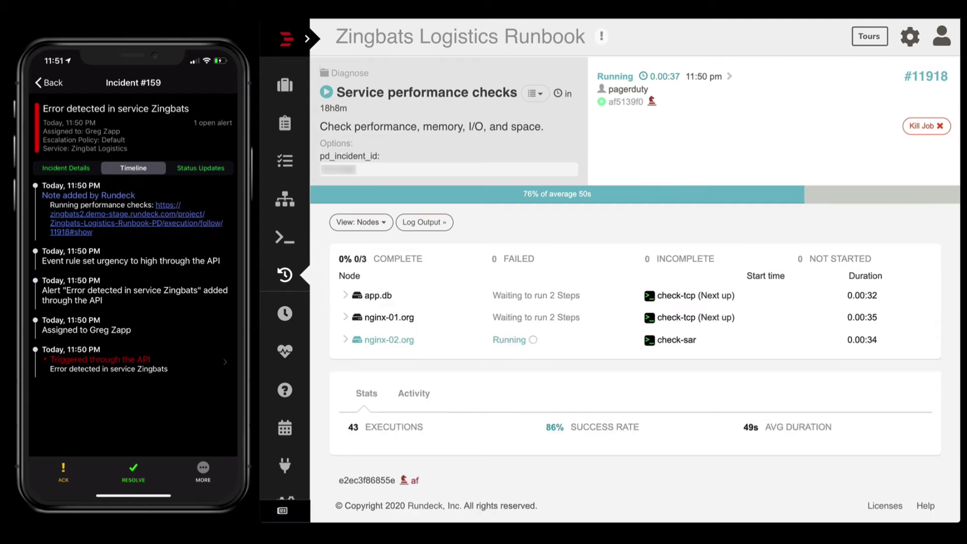
click(424, 222)
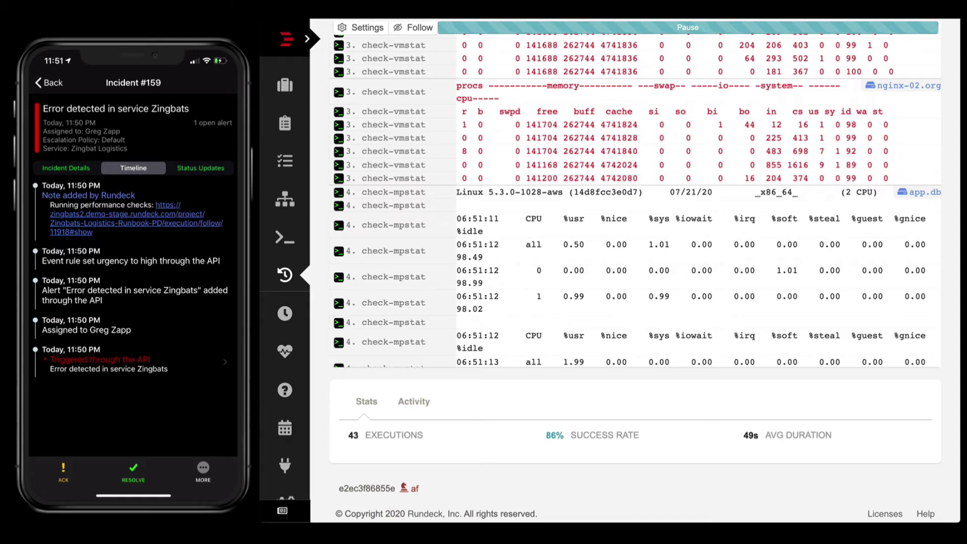
scroll(634, 194, up, 3)
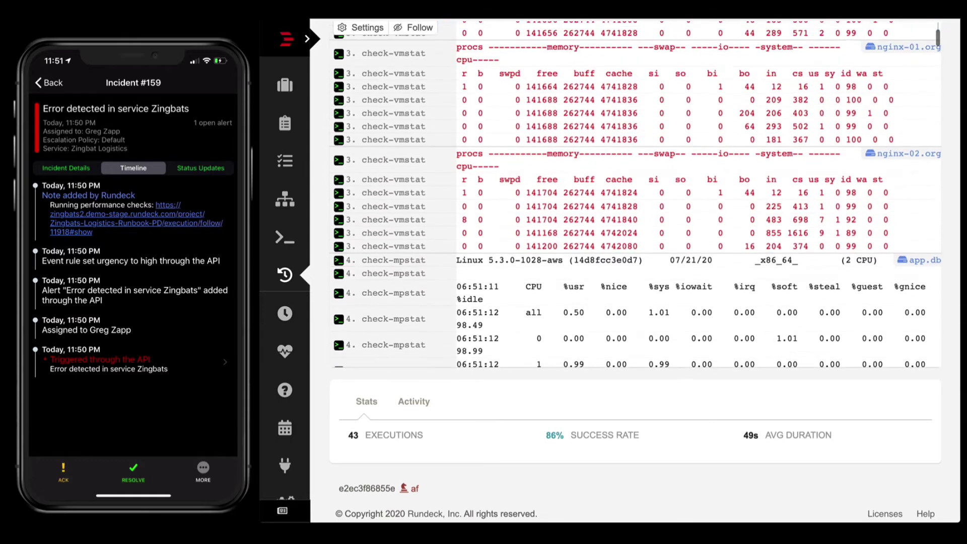
scroll(635, 194, up, 1)
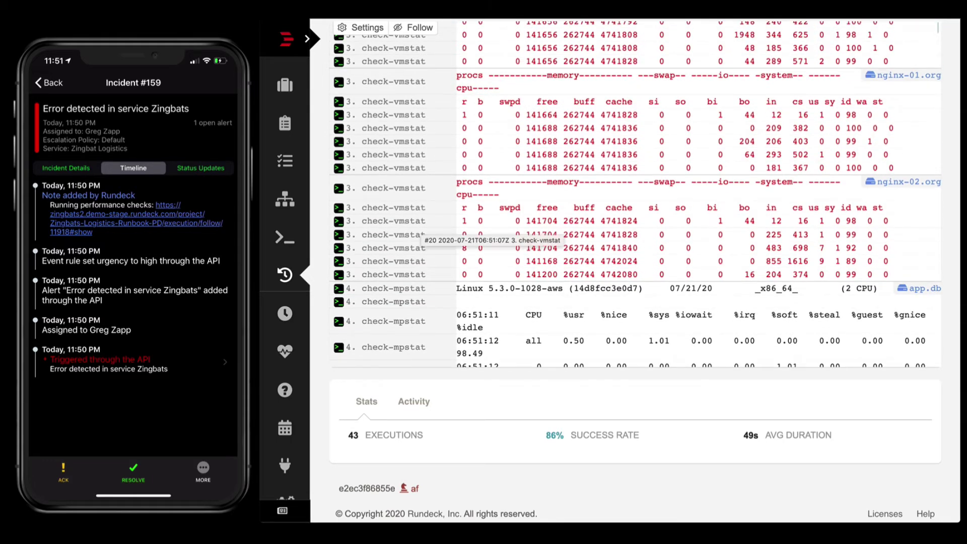
scroll(423, 240, up, 2)
scroll(424, 240, up, 1)
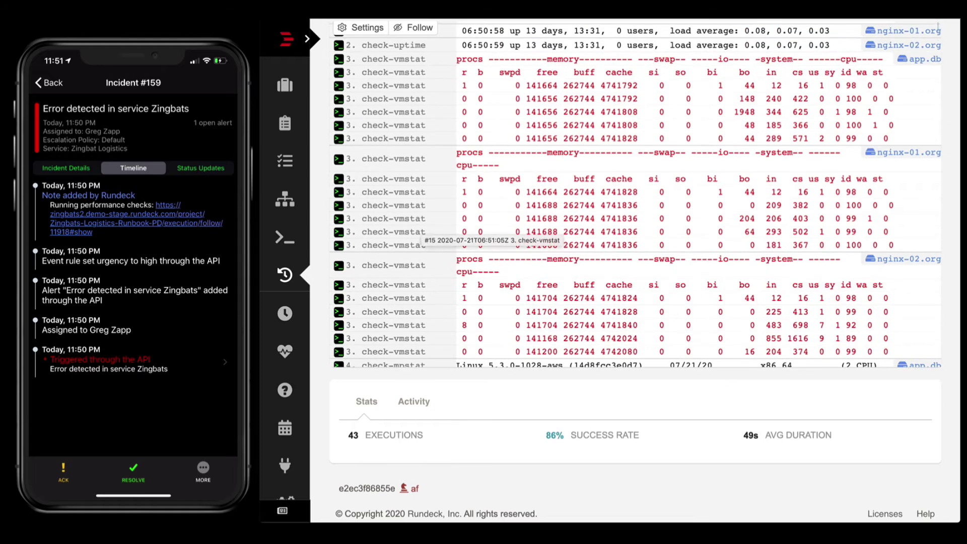
scroll(423, 240, up, 1)
scroll(634, 194, up, 1)
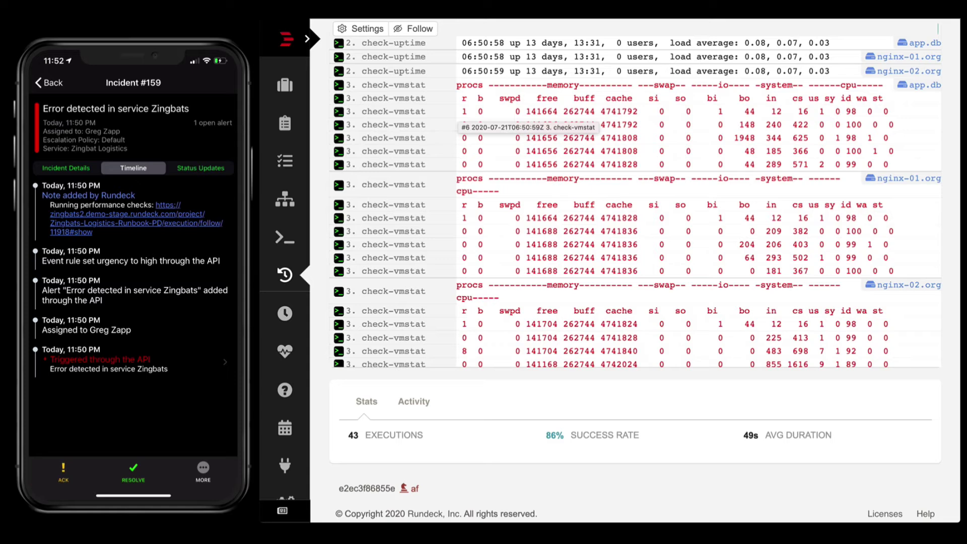
Open the Incident Actions list on PagerDuty incident #159 to run diagnostics.
click(202, 469)
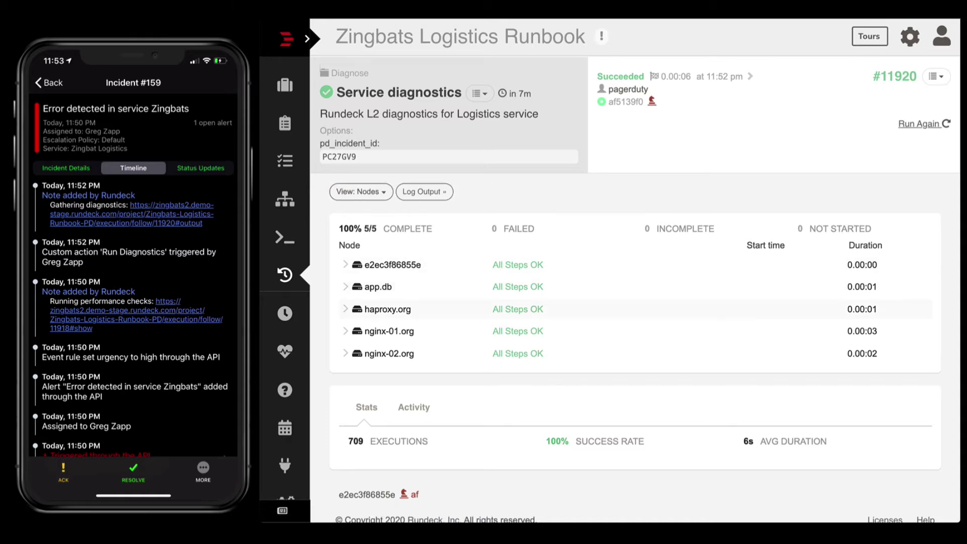
Expand haproxy.org, then switch diagnostics run #11920 to Log Output showing per-node status entries.
click(387, 309)
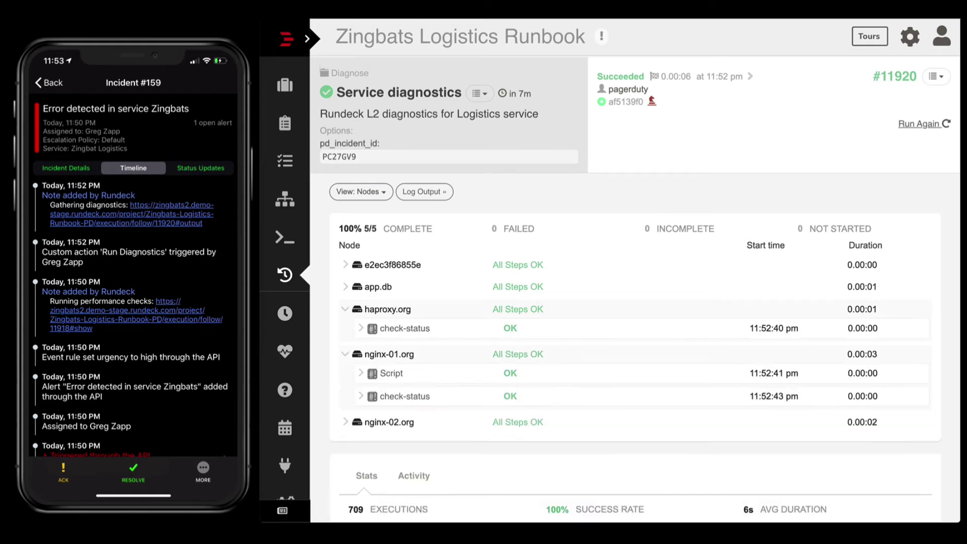
click(360, 191)
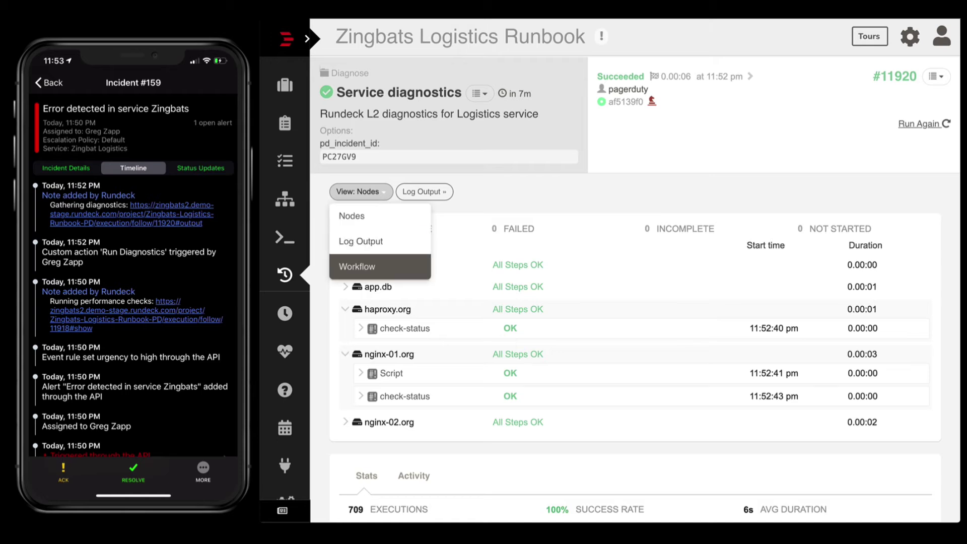
click(357, 266)
click(479, 121)
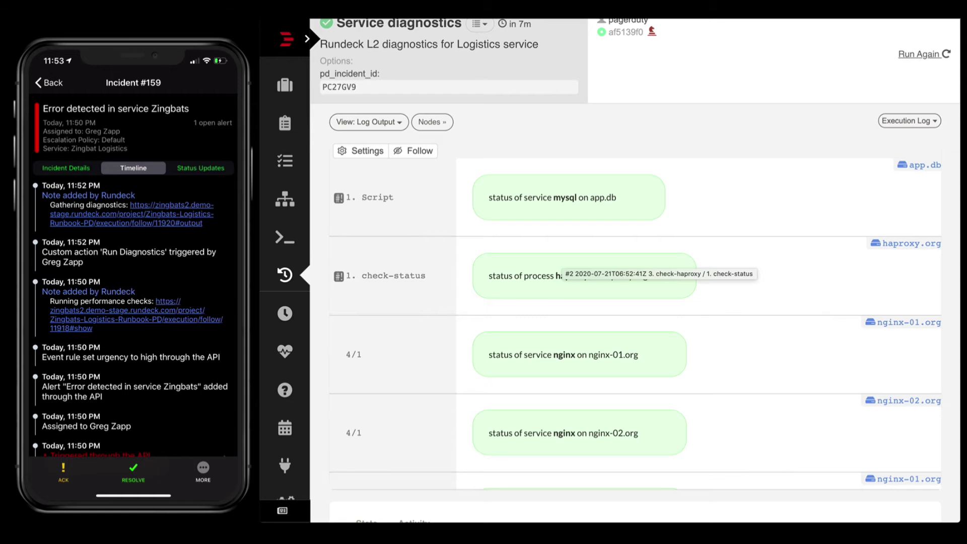
scroll(559, 276, down, 2)
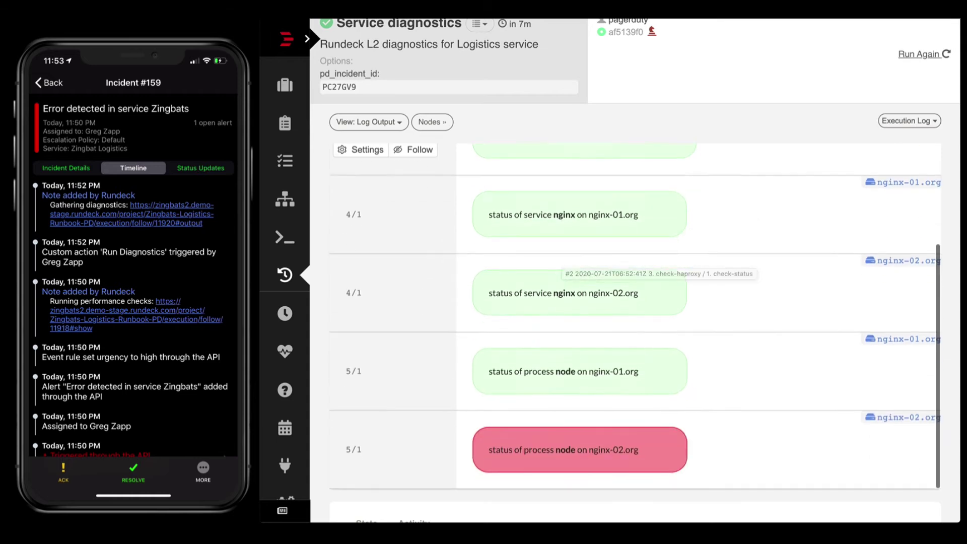
scroll(559, 275, down, 1)
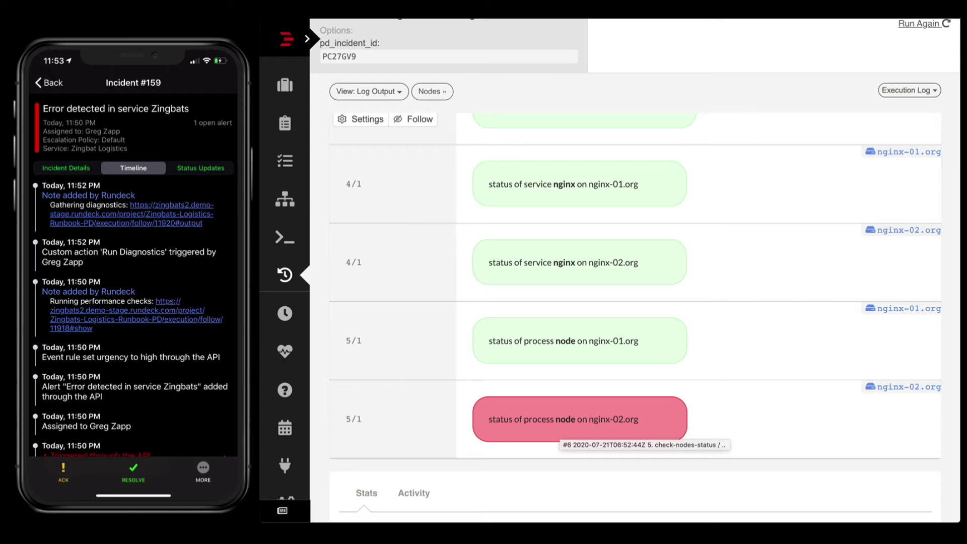
Trigger and confirm Run Restart from incident #159's Incident Actions.
click(203, 472)
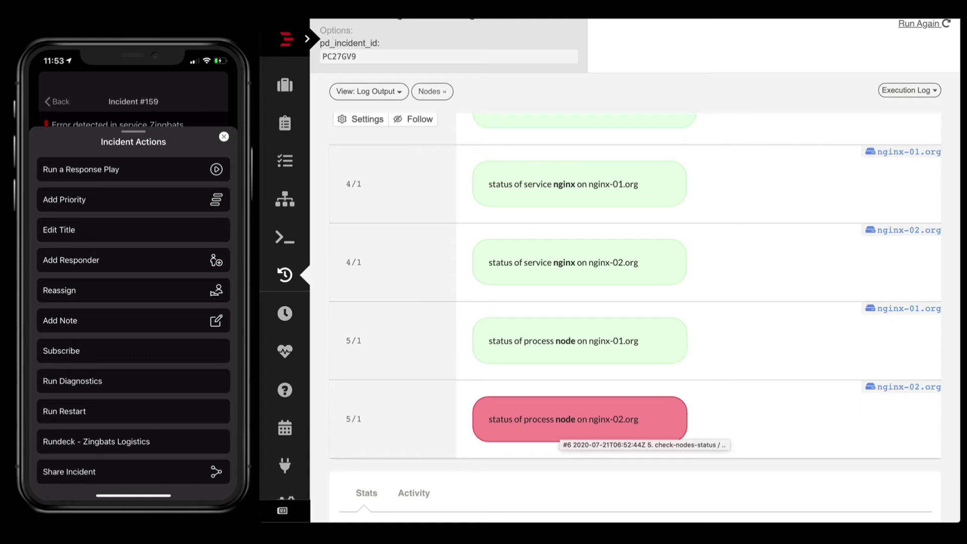
click(133, 412)
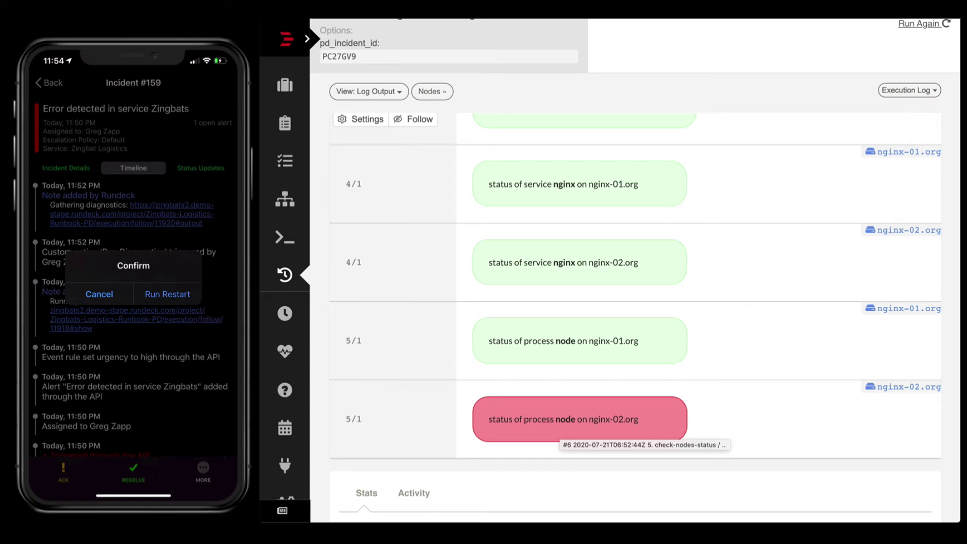
click(167, 294)
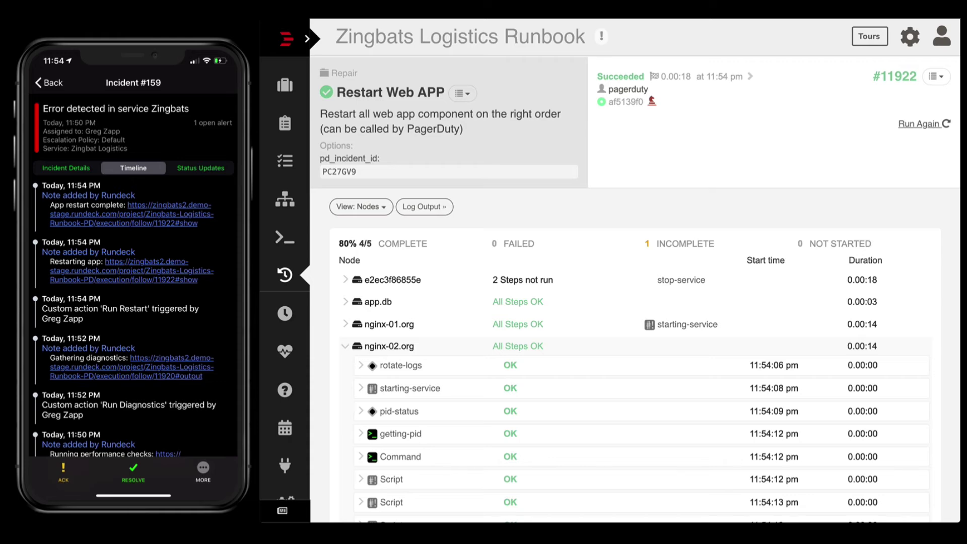
Show the log output of Restart Web APP run #11922.
click(424, 206)
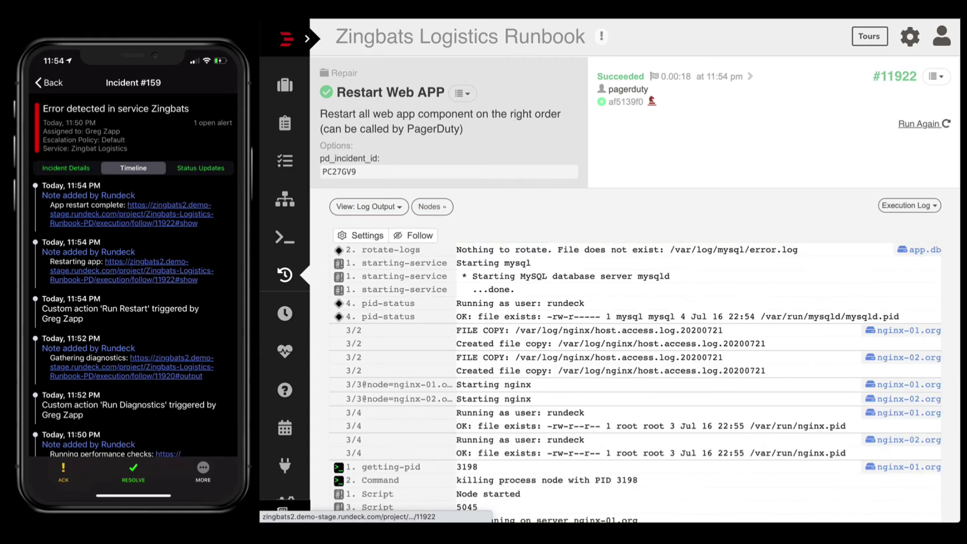
scroll(635, 377, down, 8)
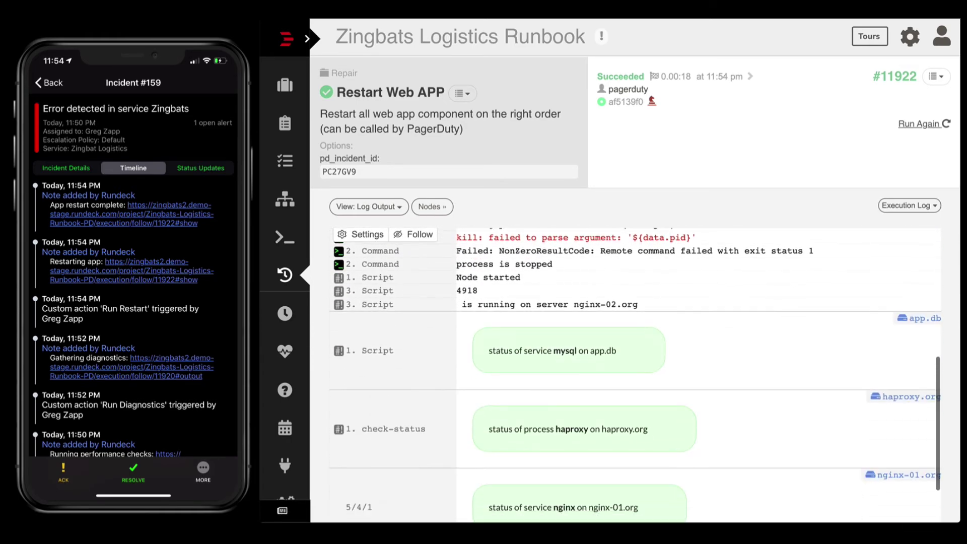
scroll(634, 378, down, 3)
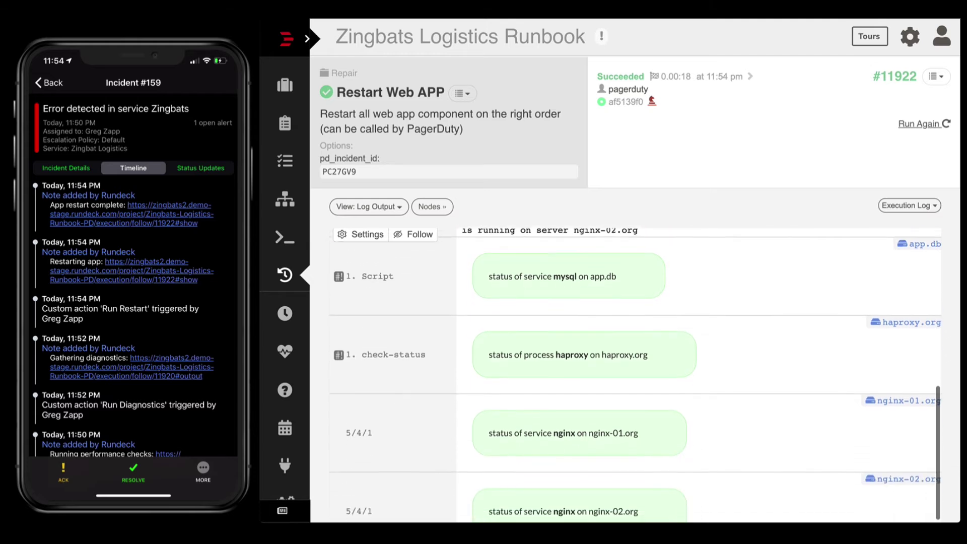
scroll(634, 375, down, 3)
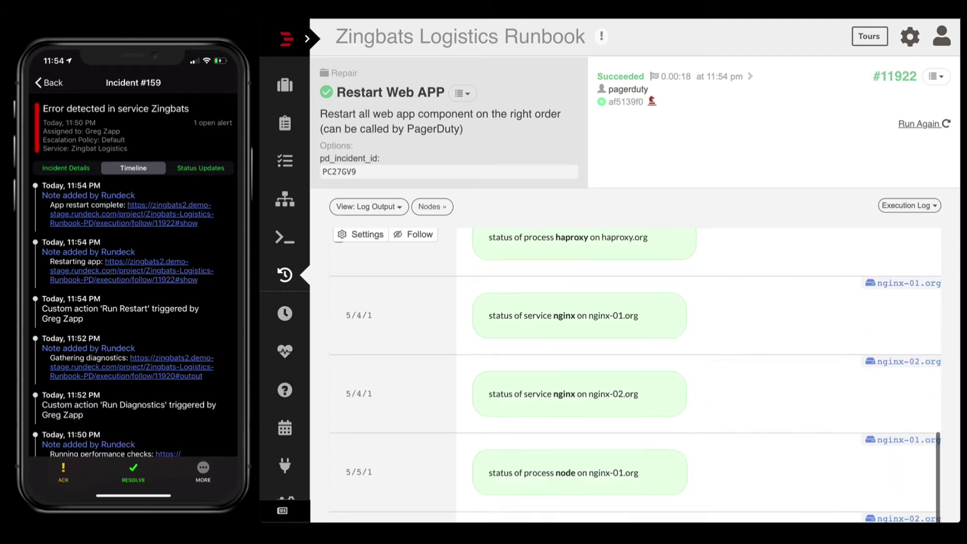
scroll(635, 378, down, 2)
scroll(635, 378, down, 2)
scroll(634, 378, down, 2)
scroll(635, 302, down, 1)
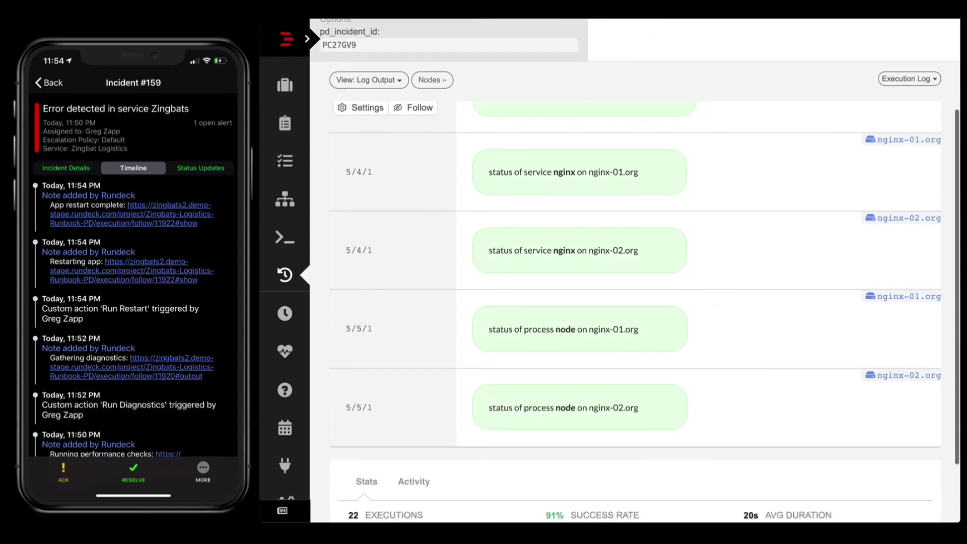
scroll(635, 302, down, 1)
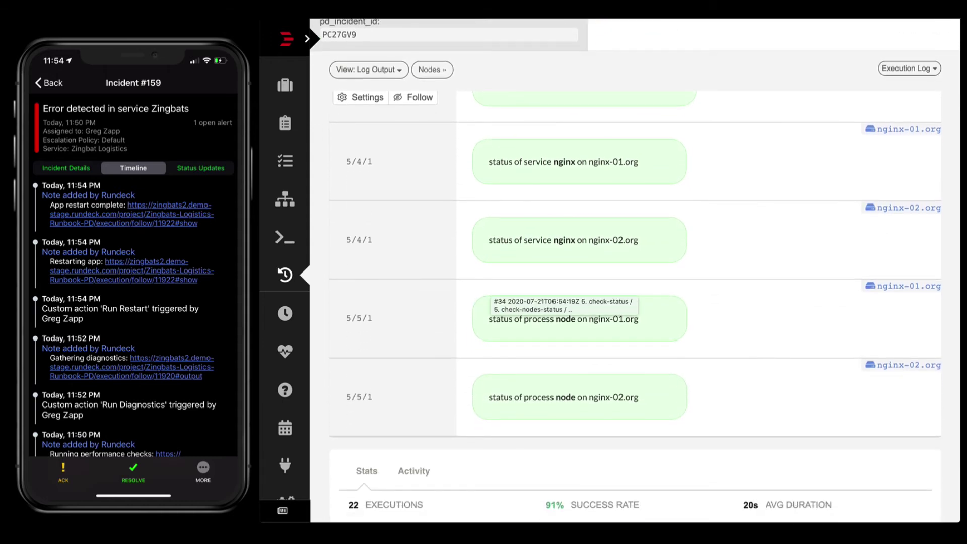
scroll(634, 272, down, 2)
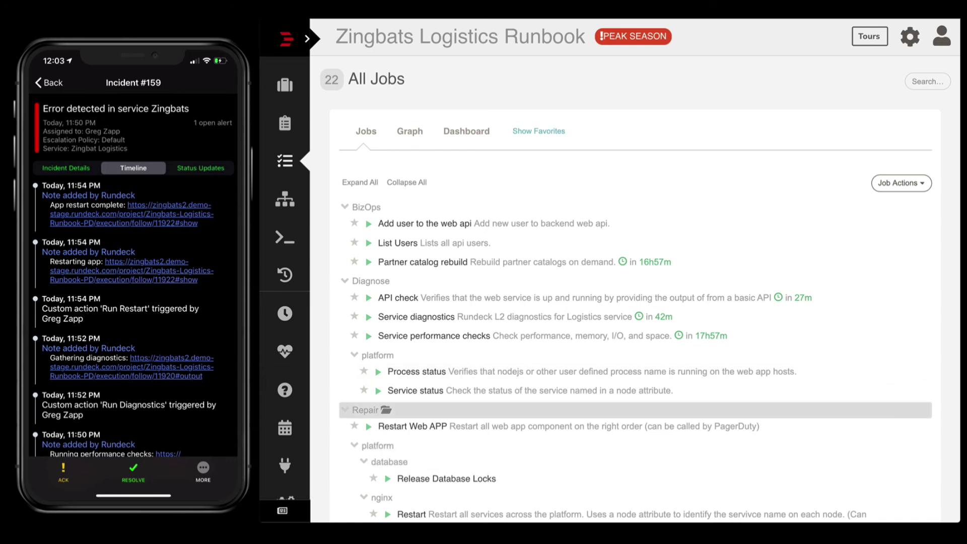
scroll(634, 302, down, 1)
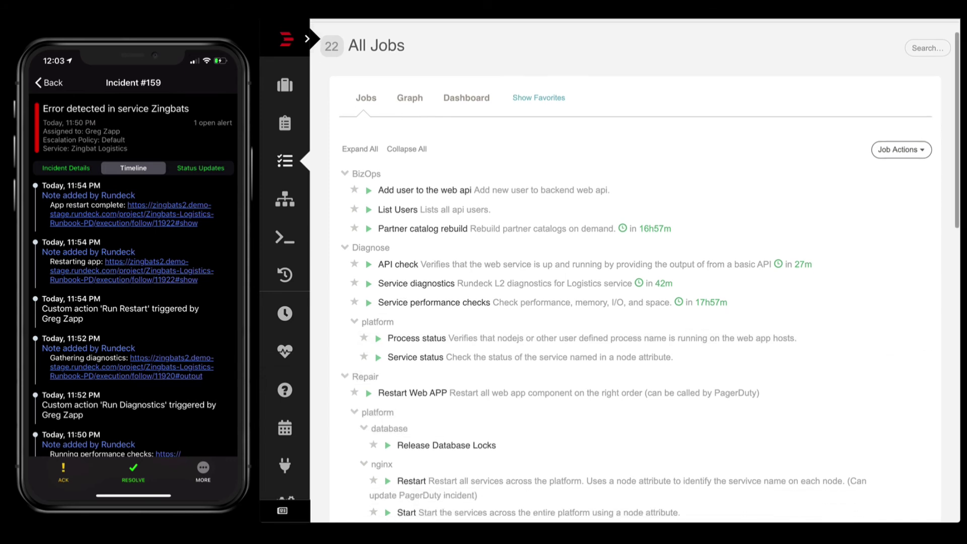
scroll(634, 302, down, 1)
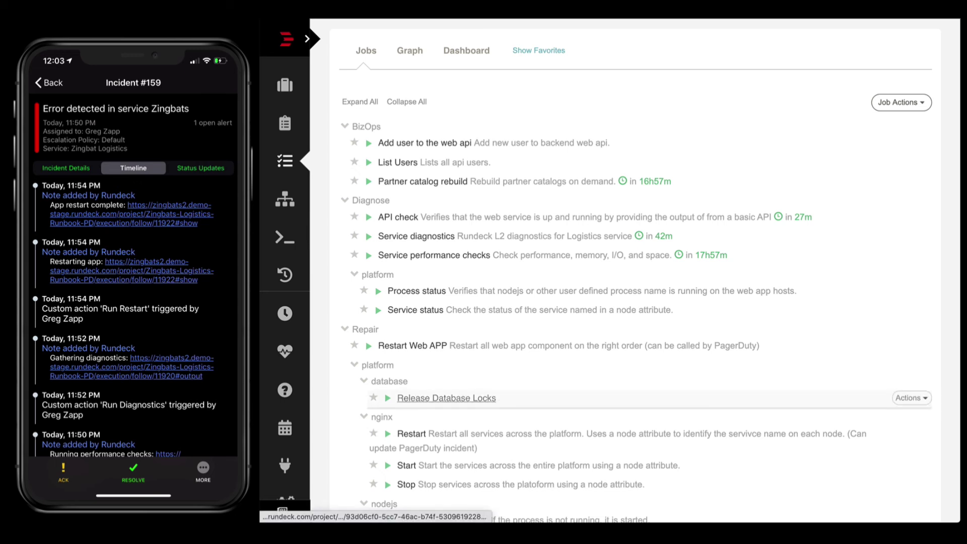
Open the Release Database Locks job under Repair > platform > database.
click(447, 397)
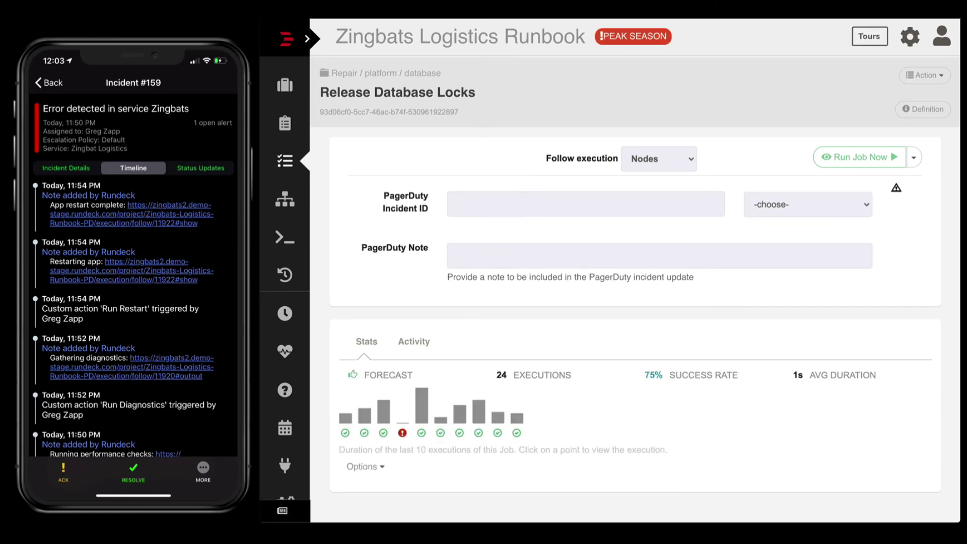
Run Release Database Locks for incident #159 with note 'known issue 347 try the lock release'.
click(808, 203)
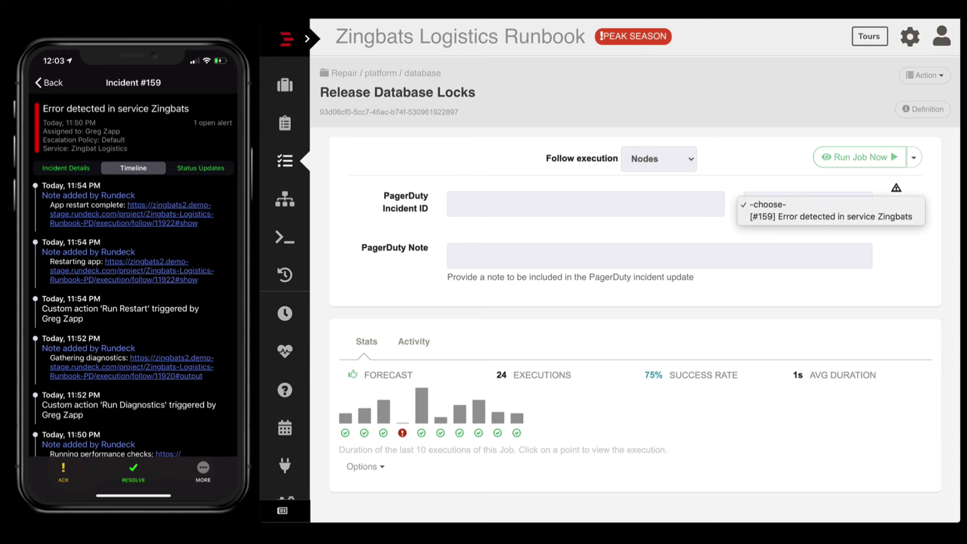
key(Return)
key(Tab)
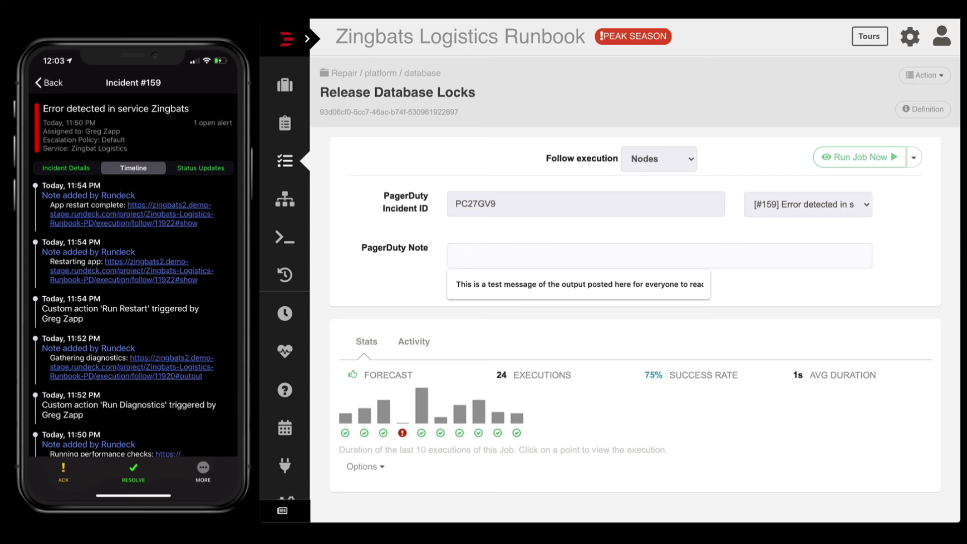
text(knownissue )
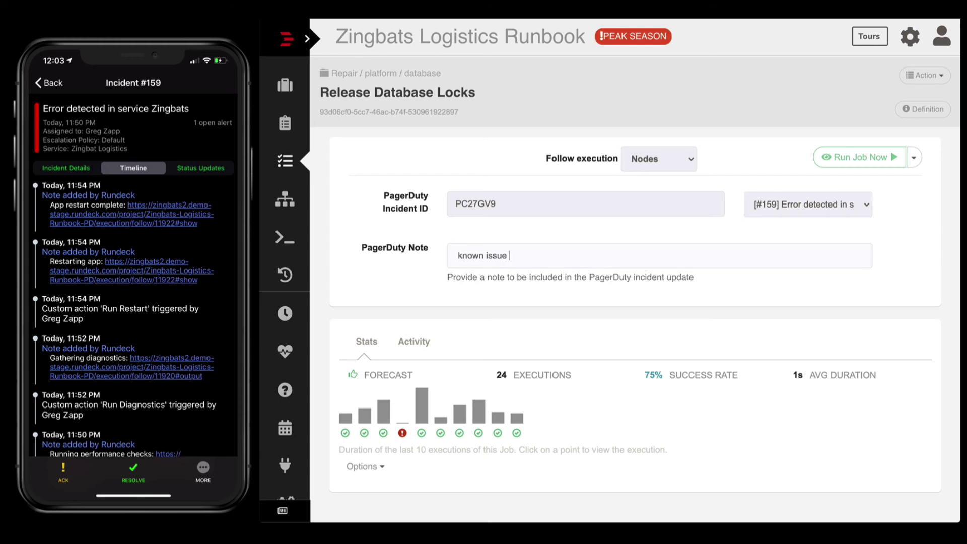
text(347)
text(try the loc)
key(BackSpace)
key(BackSpace)
text(ock rele)
text(ase)
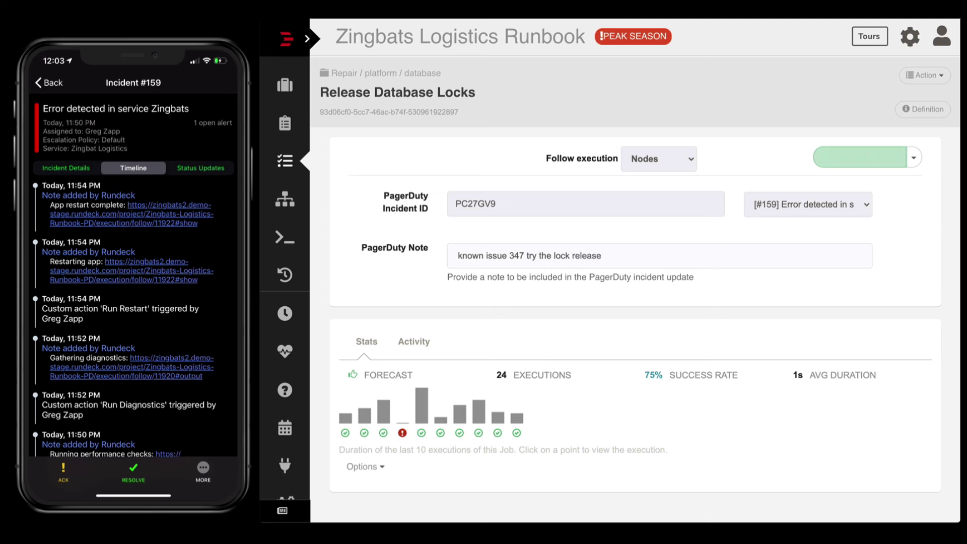
key(Return)
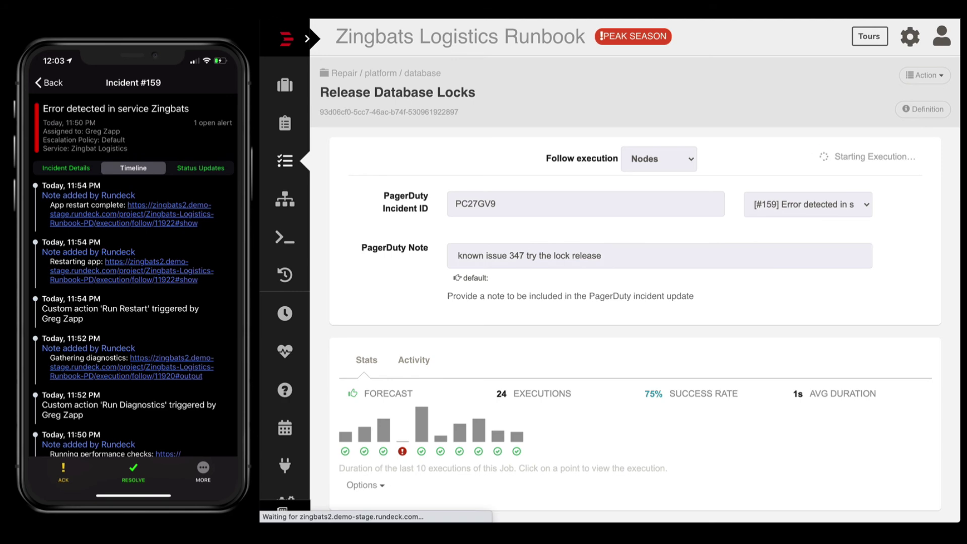